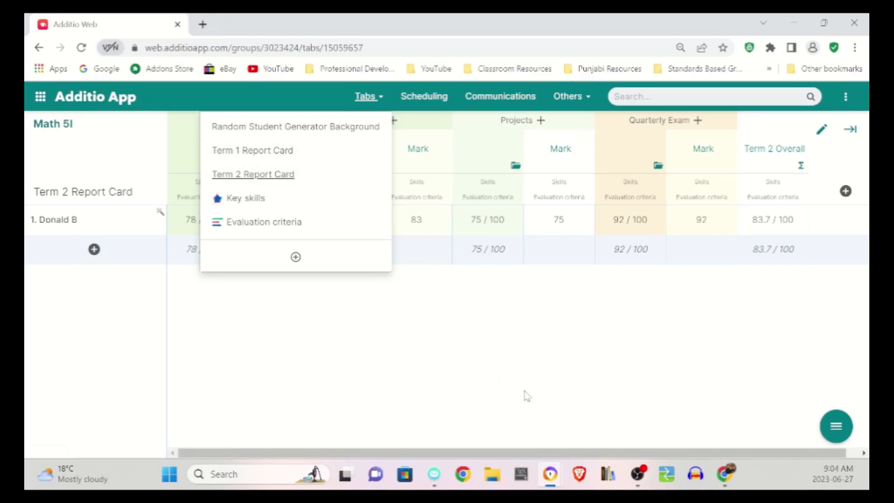
# - Open the Reports list from the Math 5I gradebook
pyautogui.click(319, 318)
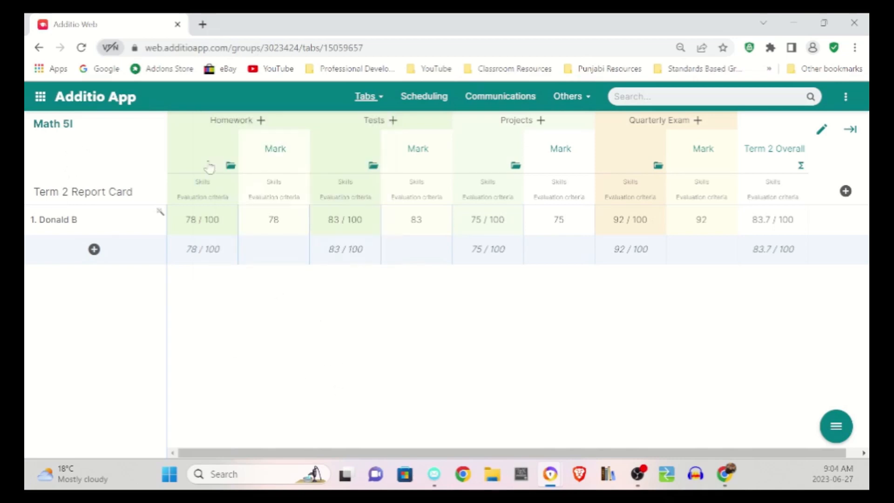
pyautogui.click(41, 100)
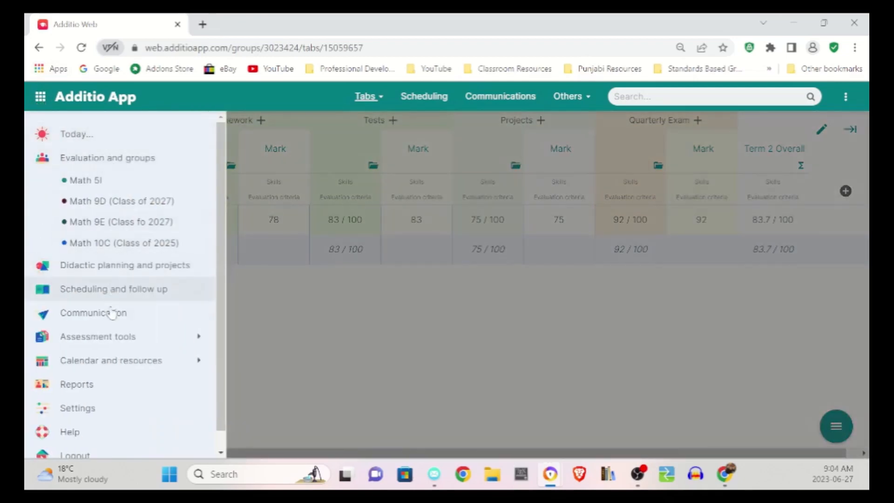
pyautogui.click(103, 389)
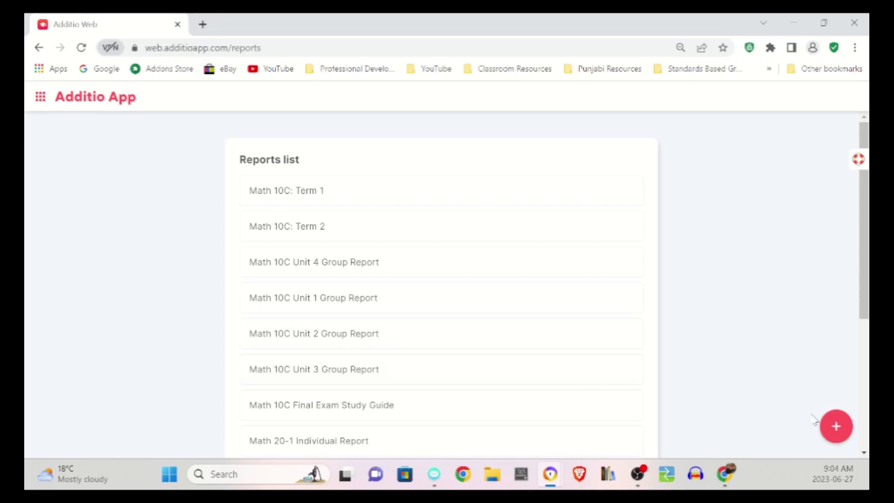
# - Create a new report named "Math 5I Term 2 Report Card" with the title "Term 2 Report Card" and the type Students report
pyautogui.click(837, 427)
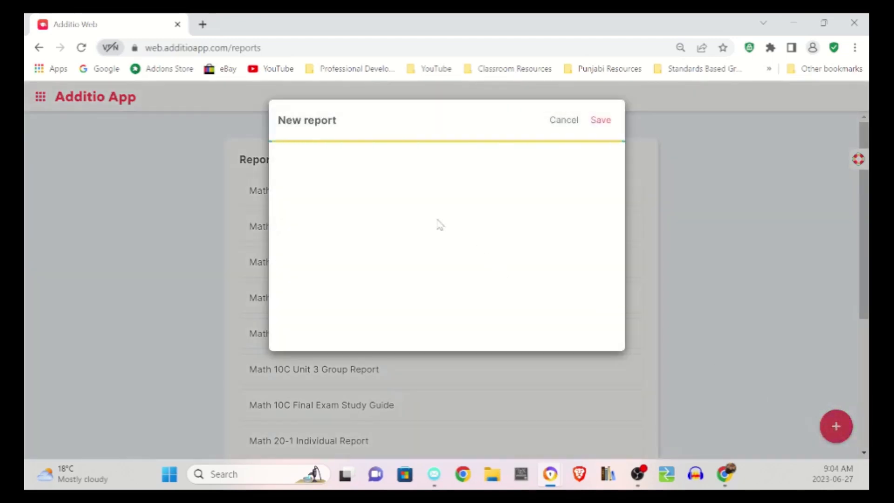
pyautogui.click(329, 168)
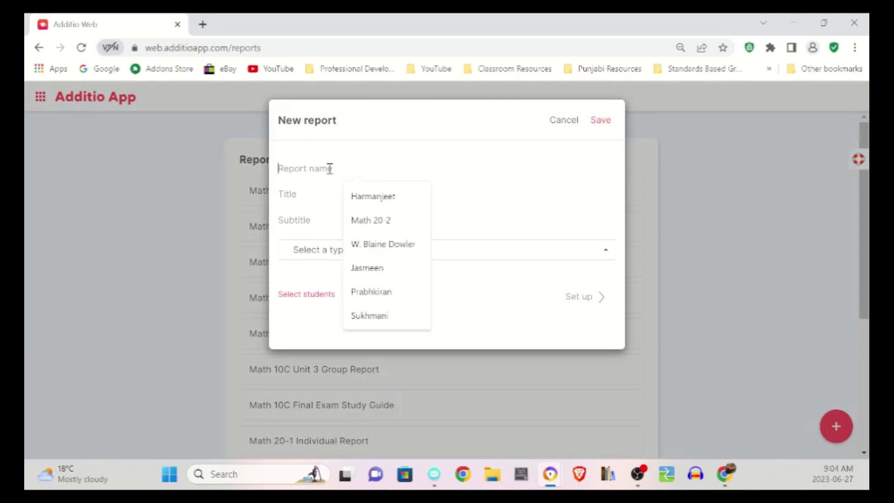
pyautogui.write('Math 5I Term 2 Report Card')
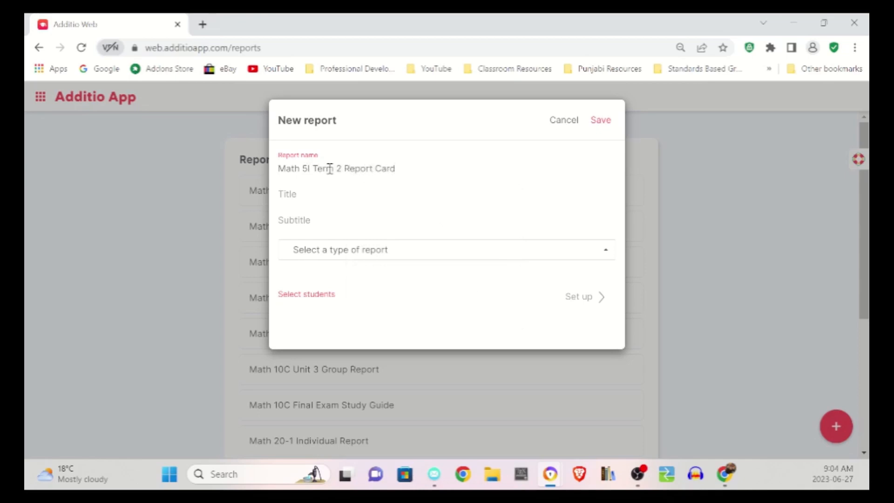
pyautogui.click(327, 192)
pyautogui.write('Term 2 Report Card')
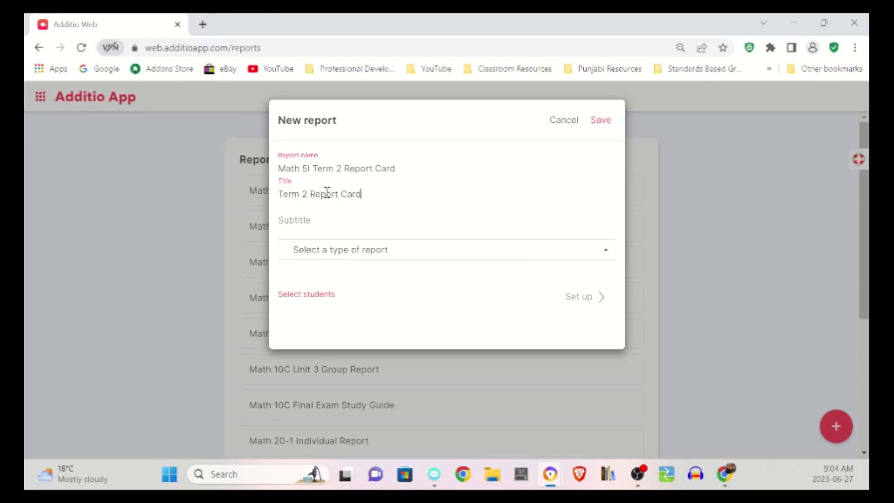
pyautogui.click(342, 256)
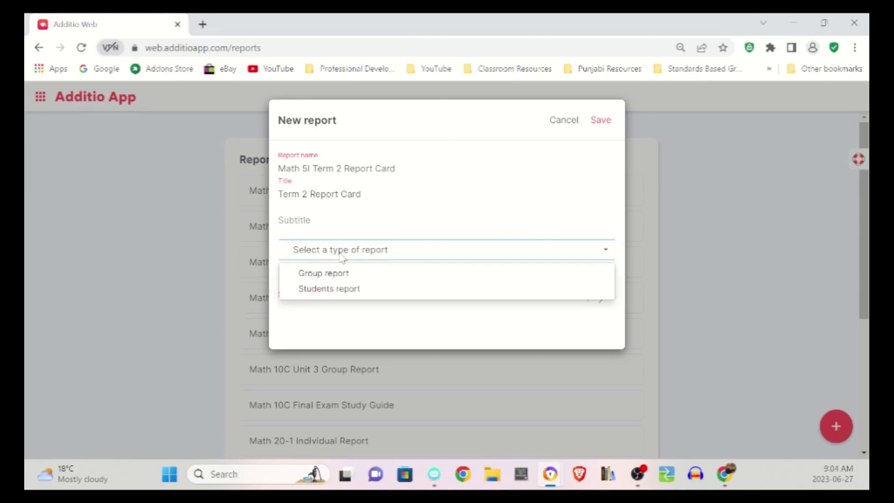
pyautogui.click(336, 294)
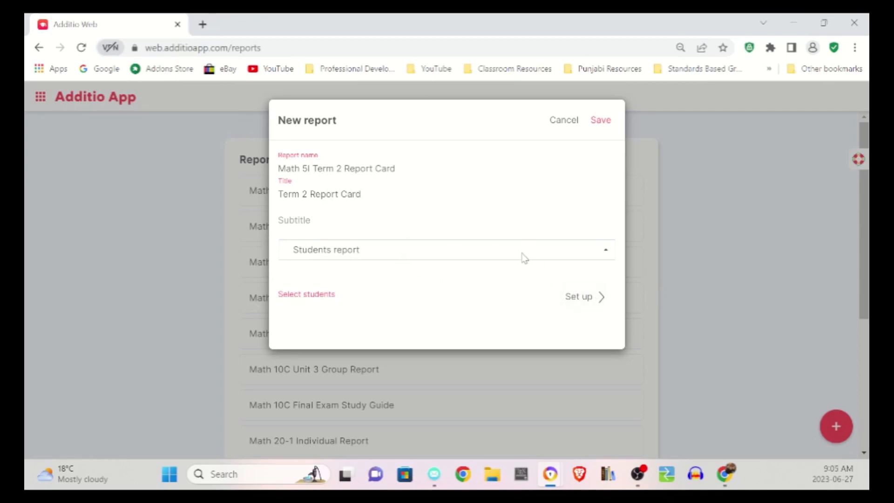
# - Include the student from the Math 5I group in the new report and save its setup
pyautogui.click(572, 302)
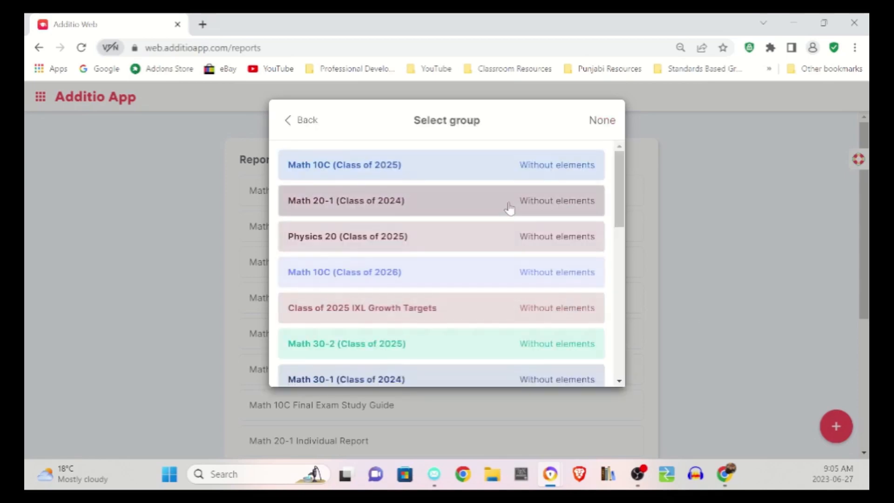
pyautogui.scroll(-10, 464, 228)
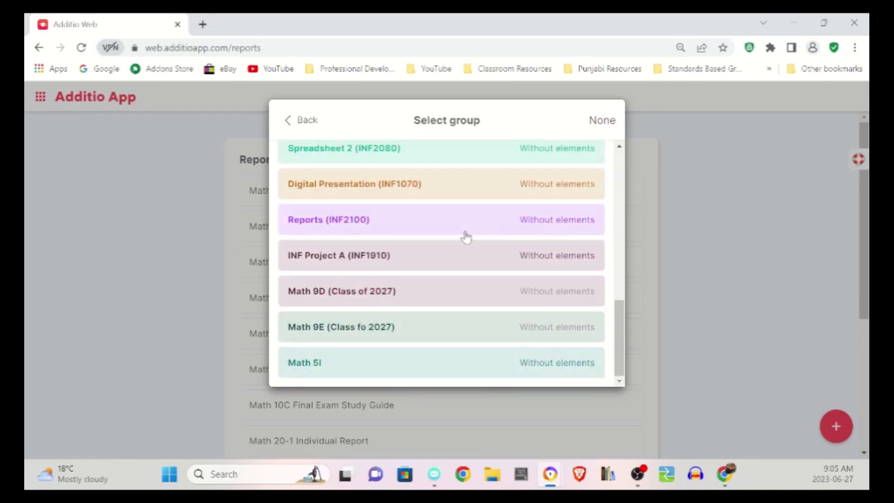
pyautogui.click(561, 360)
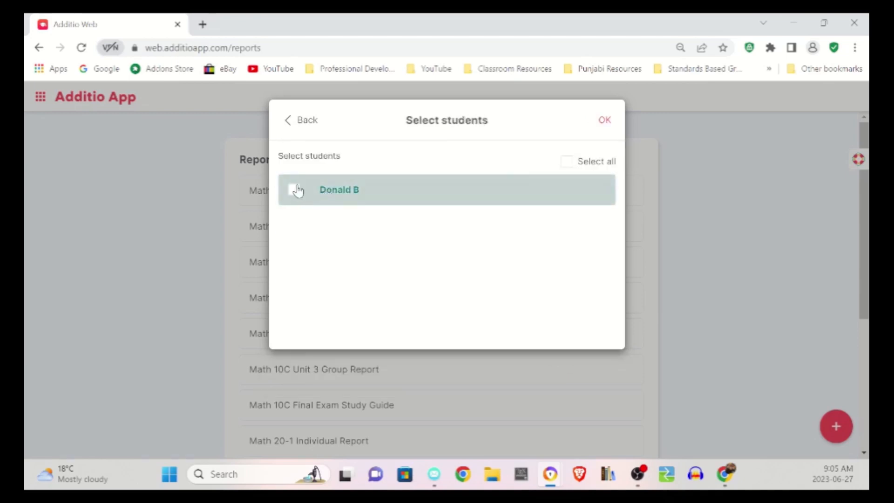
pyautogui.click(299, 190)
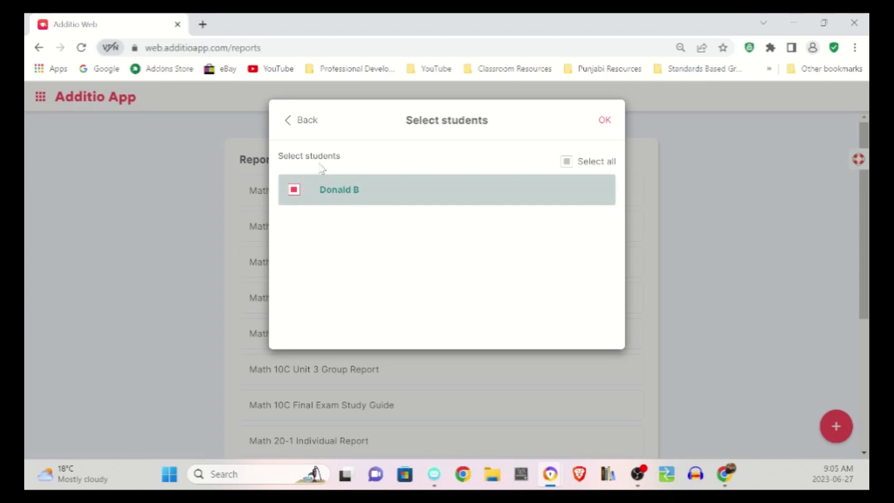
pyautogui.click(604, 120)
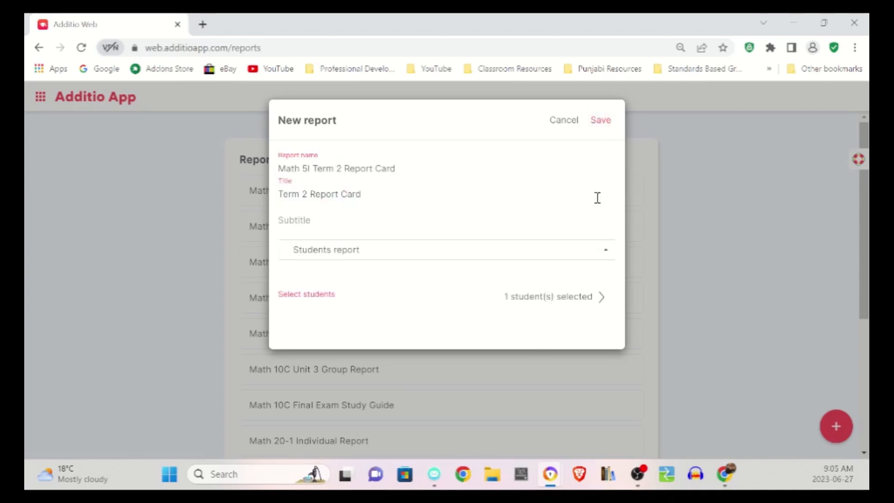
pyautogui.click(604, 122)
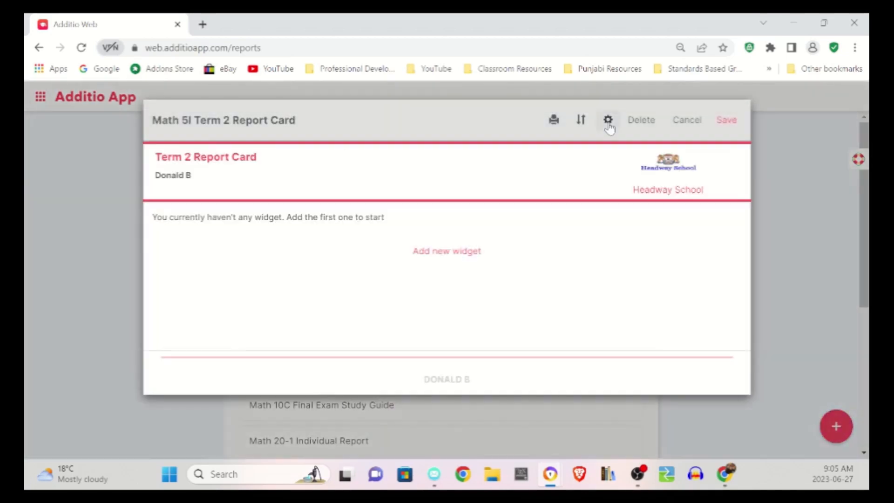
# - Add a Student's information widget to the report with its default sections and save it
pyautogui.click(458, 261)
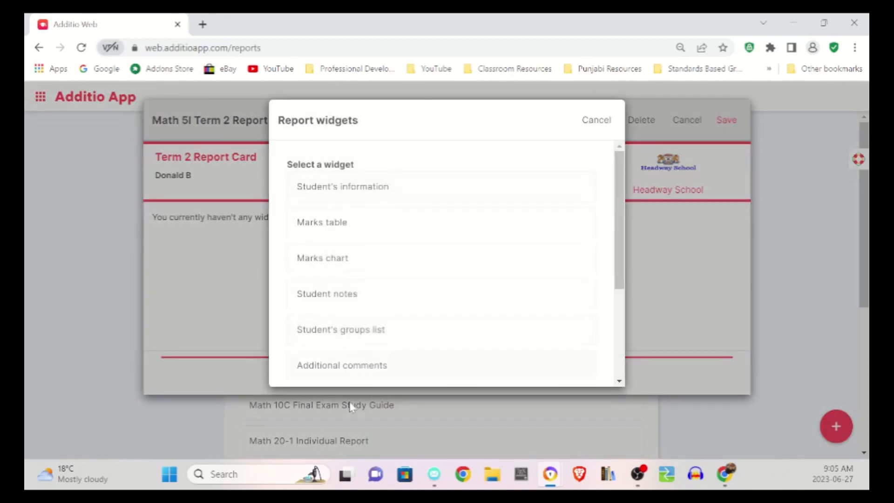
pyautogui.click(382, 193)
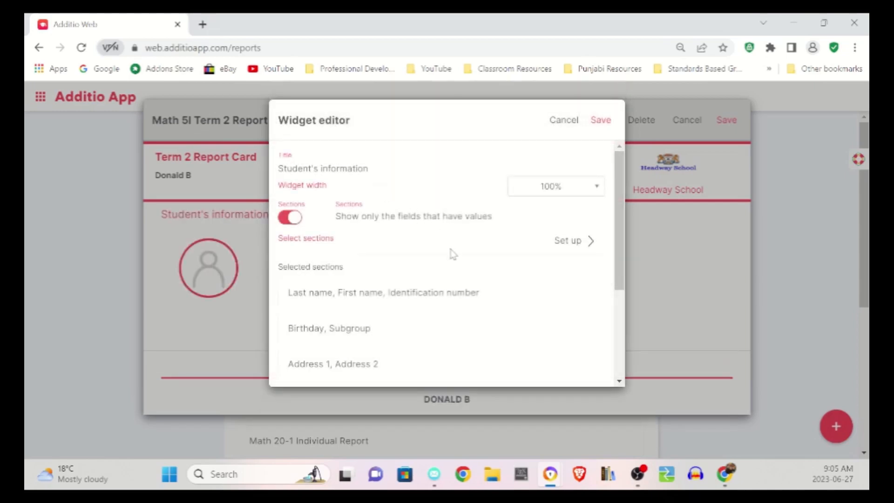
pyautogui.scroll(-3, 451, 254)
pyautogui.scroll(3, 451, 255)
pyautogui.click(601, 120)
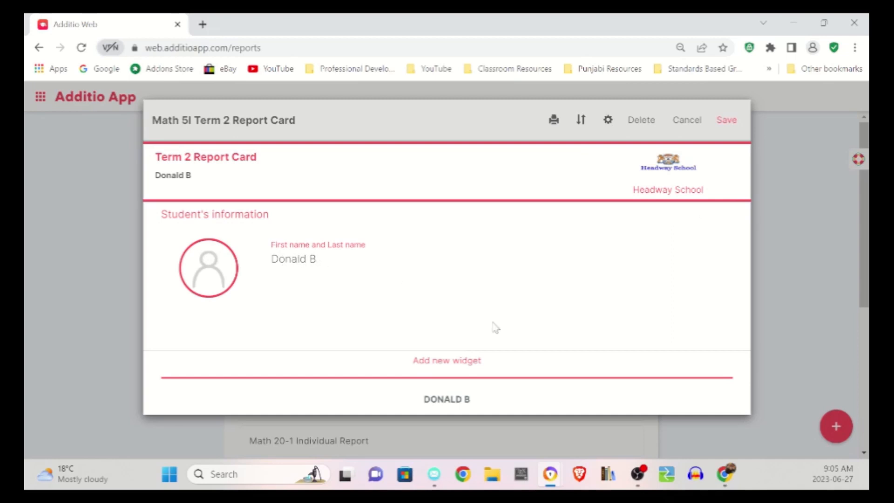
# - Add a Marks table widget to the report and title it "Term 1 Marks"
pyautogui.click(471, 368)
pyautogui.click(351, 220)
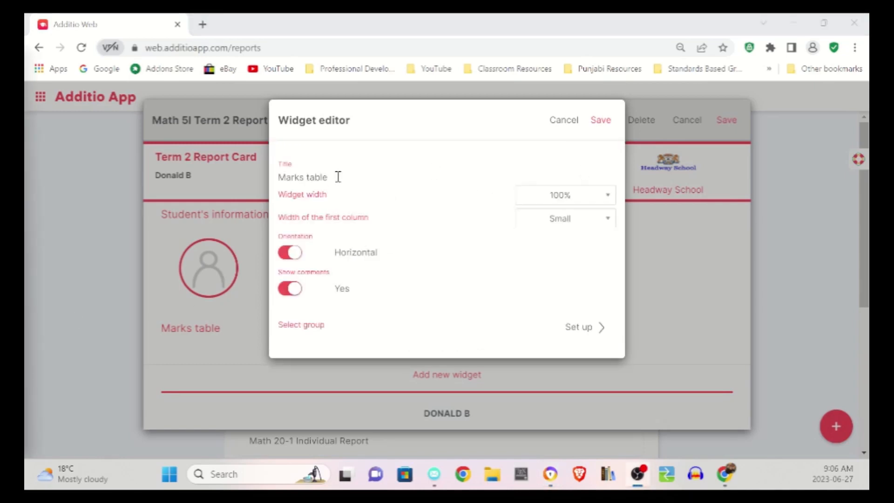
pyautogui.moveTo(338, 177); pyautogui.dragTo(270, 173)
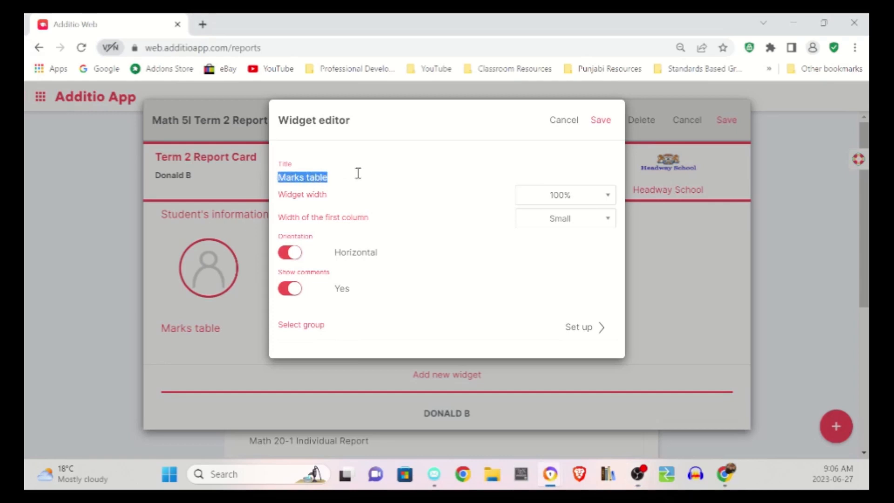
pyautogui.write('Term 1 Marks')
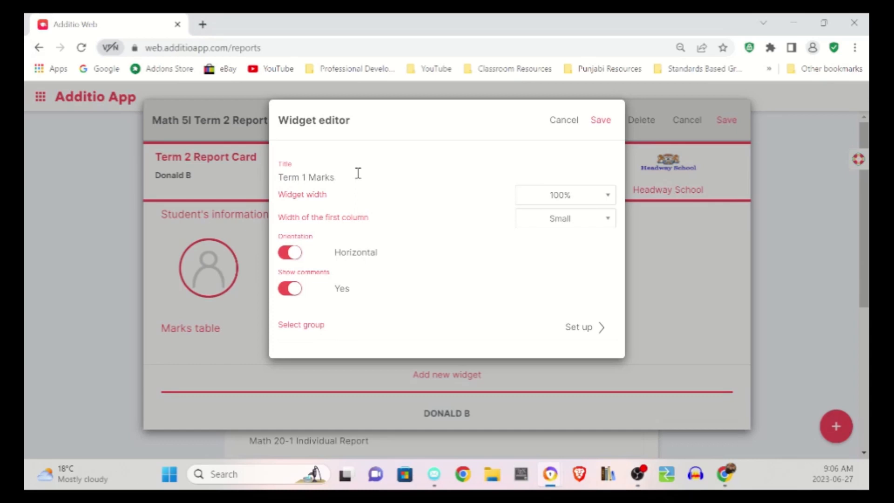
# - Set the marks table's source to the Math 5I group and its Term 1 Report Card tab
pyautogui.click(586, 334)
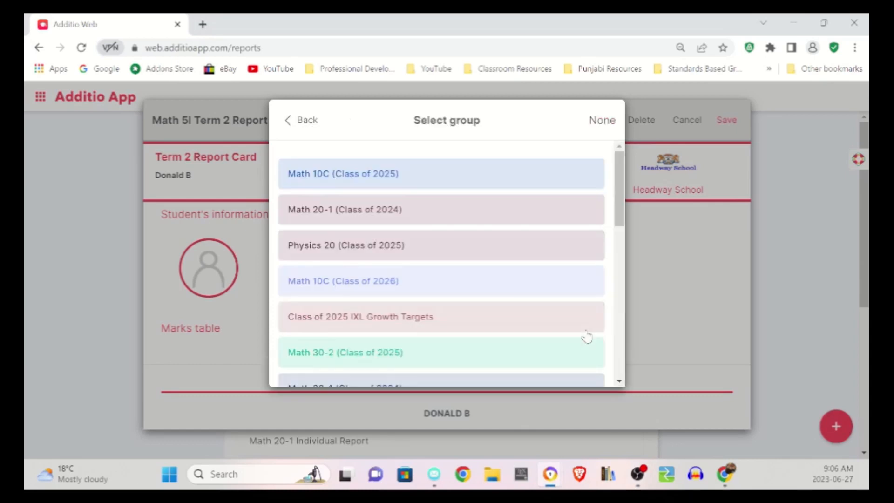
pyautogui.scroll(-10, 419, 232)
pyautogui.click(338, 367)
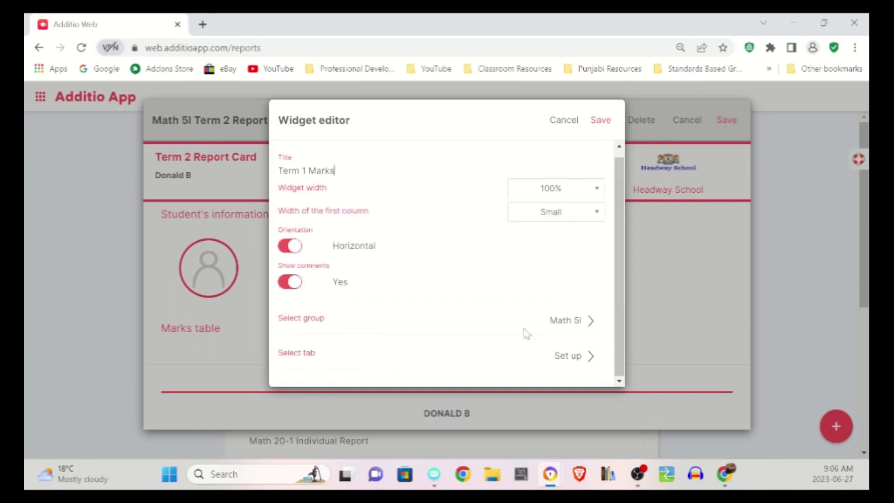
pyautogui.click(579, 357)
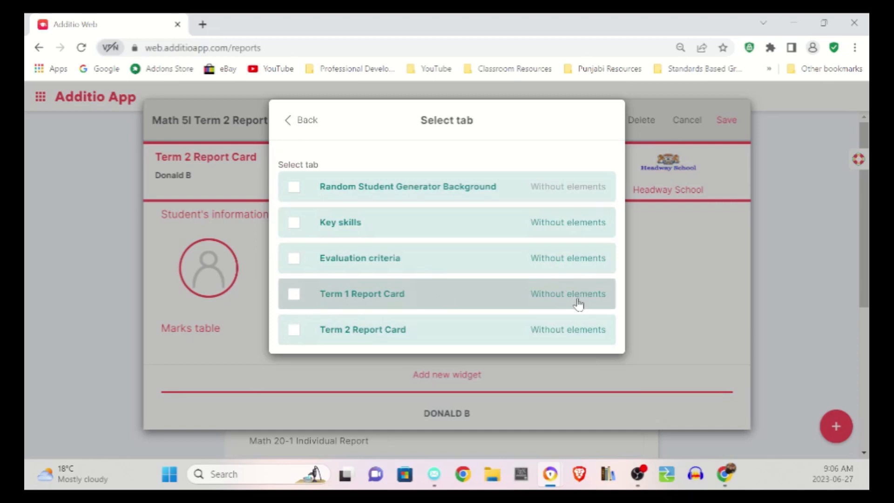
pyautogui.click(555, 296)
pyautogui.click(596, 298)
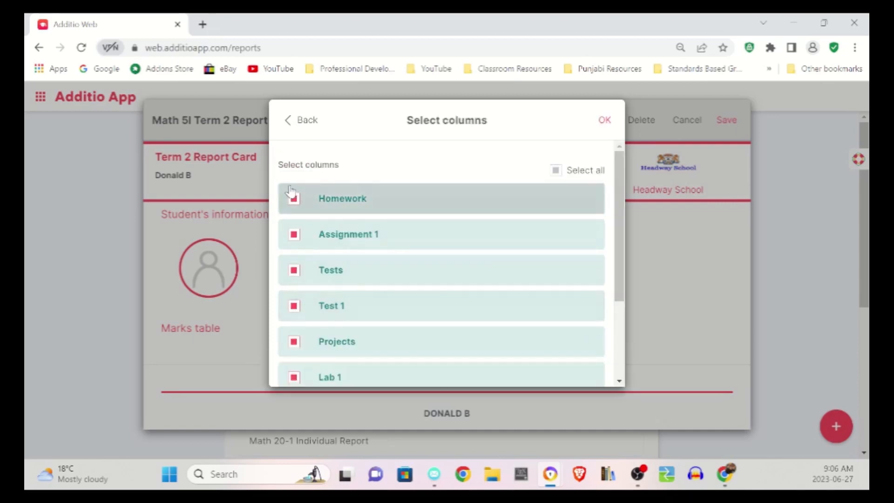
# - Exclude the Assignment 1, Test 1, Lab 1 and Quarterly Exam columns from the Term 1 marks table and save the widget
pyautogui.click(294, 235)
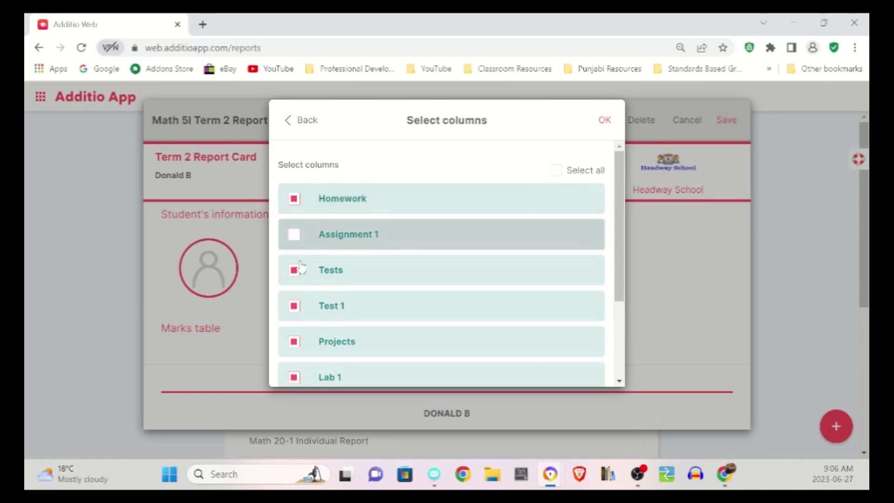
pyautogui.click(294, 308)
pyautogui.scroll(-1, 296, 313)
pyautogui.click(294, 312)
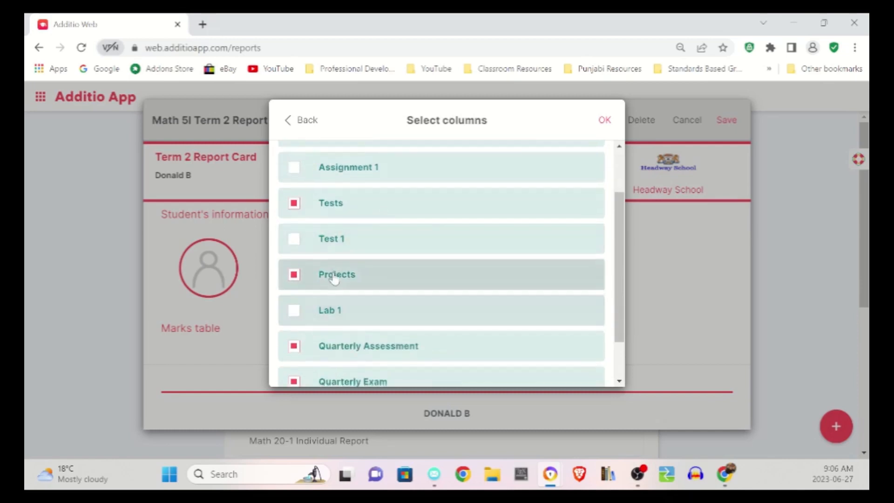
pyautogui.scroll(-1, 334, 278)
pyautogui.click(294, 327)
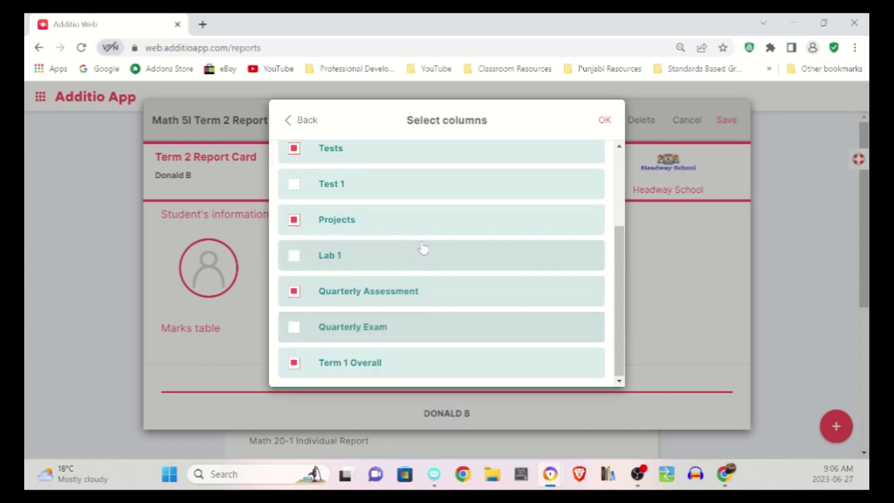
pyautogui.scroll(2, 421, 291)
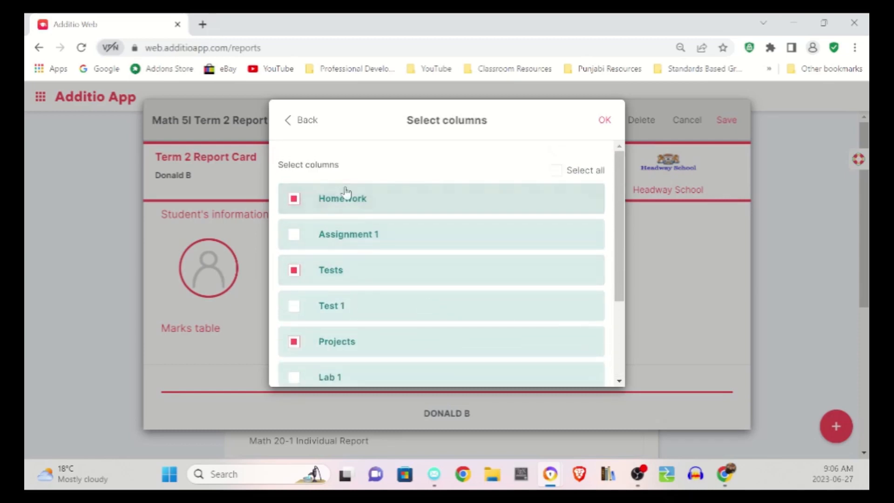
pyautogui.scroll(-2, 349, 273)
pyautogui.click(604, 120)
pyautogui.scroll(-4, 463, 246)
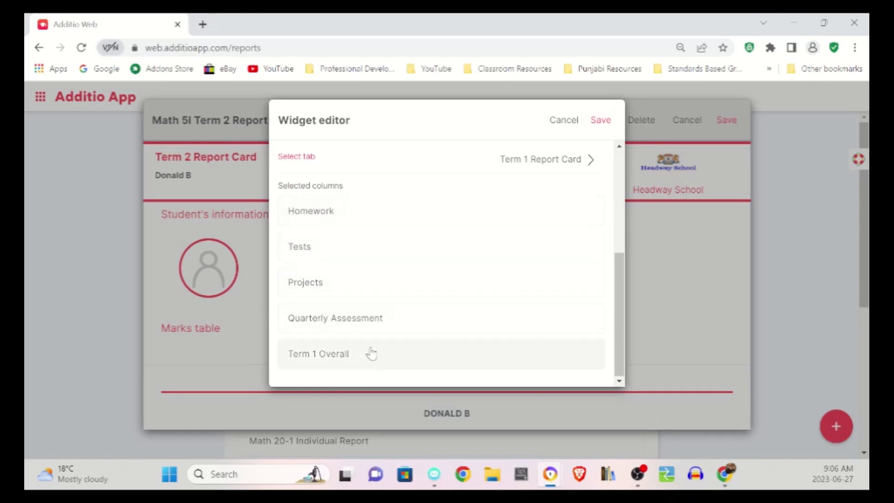
pyautogui.click(602, 120)
pyautogui.scroll(-2, 391, 276)
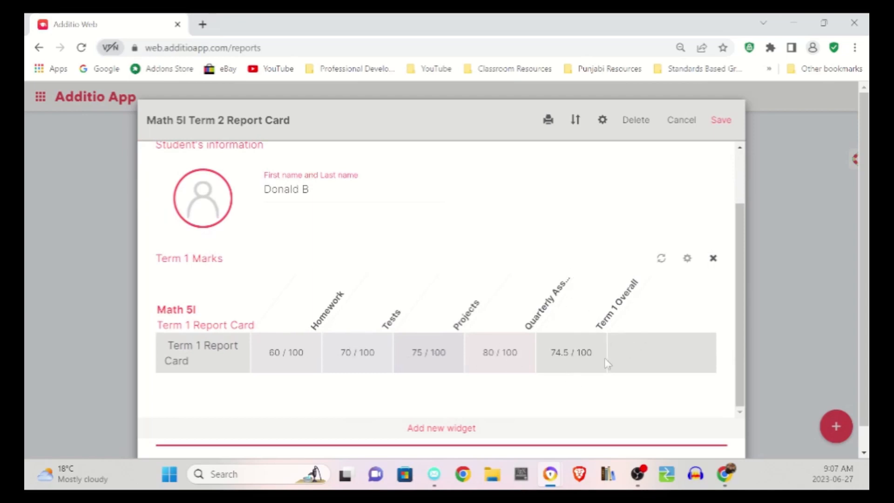
pyautogui.click(427, 433)
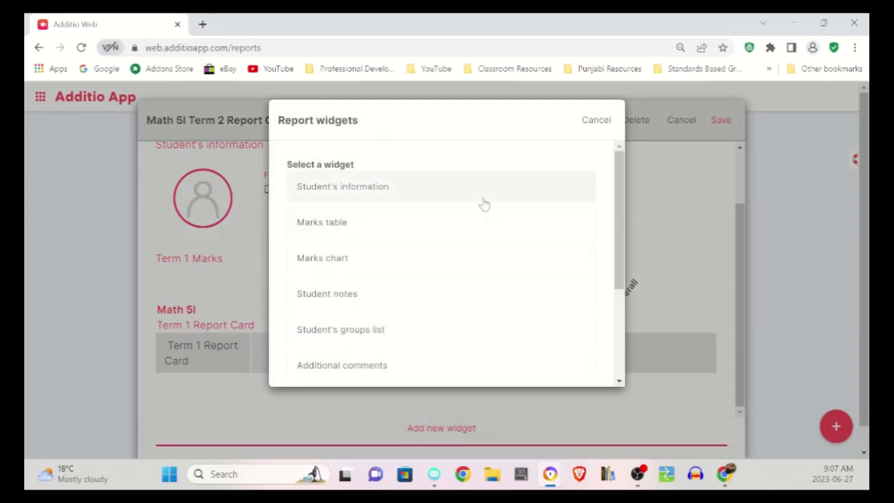
pyautogui.scroll(-3, 529, 200)
pyautogui.scroll(3, 521, 202)
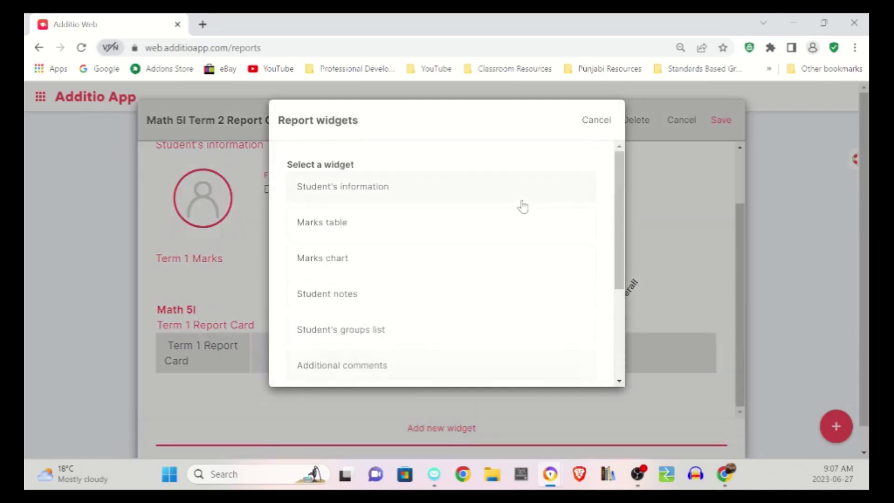
pyautogui.click(597, 122)
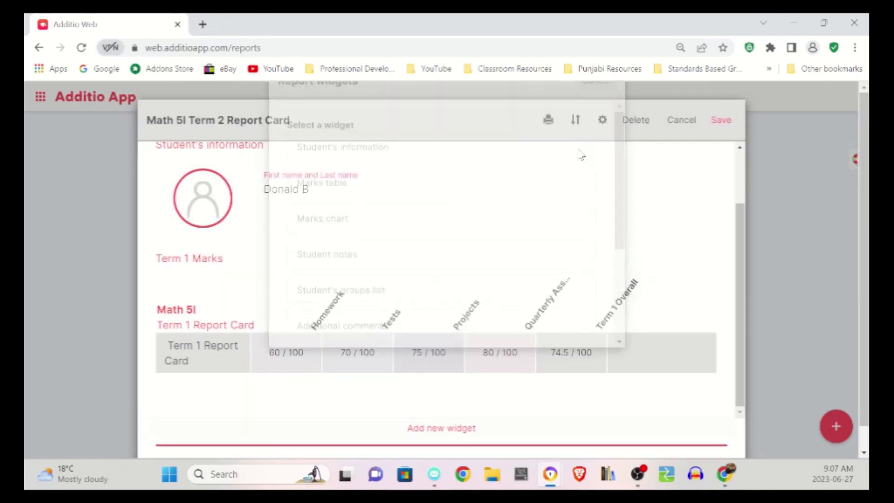
# - Add another Marks table widget to the report and title it "Term 2 Report Card"
pyautogui.click(456, 434)
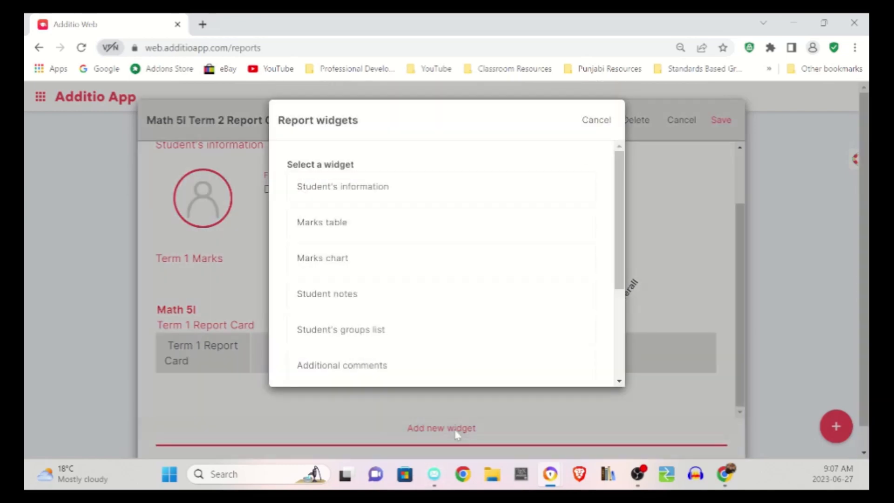
pyautogui.click(370, 221)
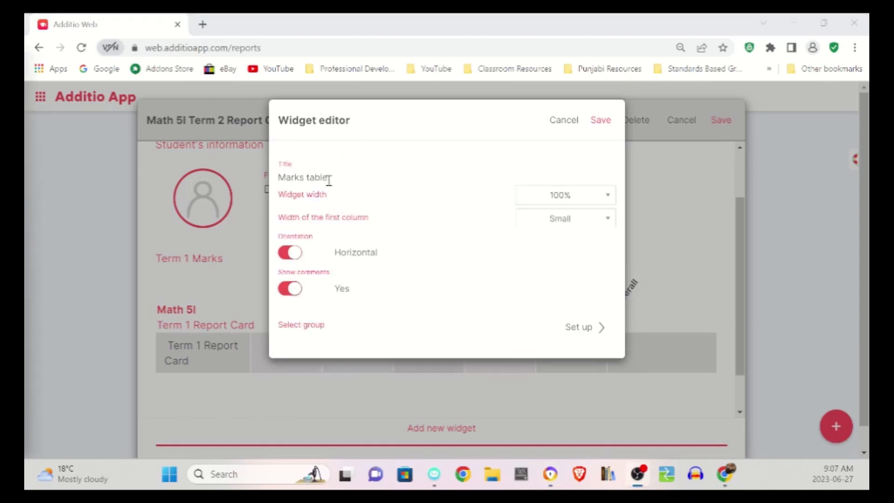
pyautogui.moveTo(329, 179); pyautogui.dragTo(225, 178)
pyautogui.write('Term 2 Report Card')
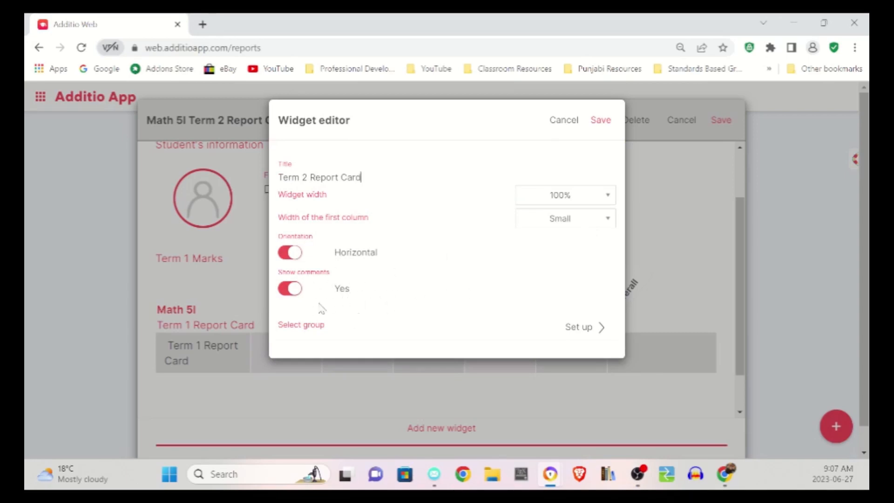
# - Set the new marks table's source to the Math 5I group and its Term 2 Report Card tab
pyautogui.click(583, 332)
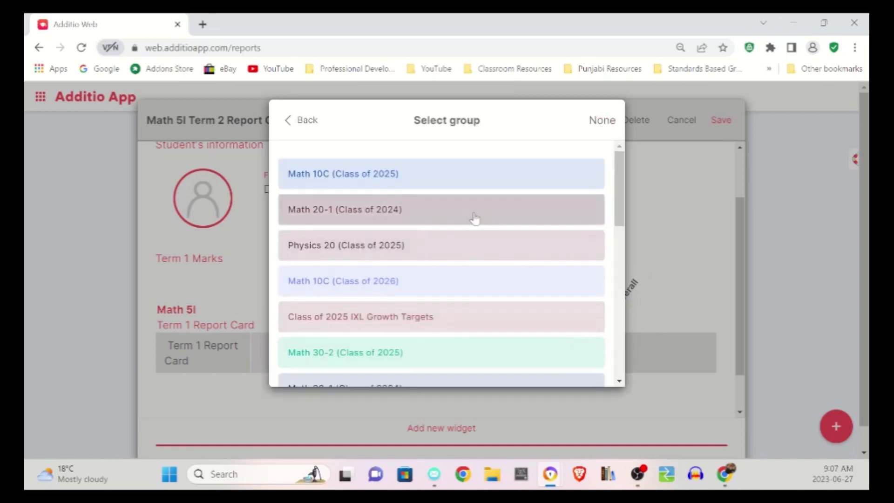
pyautogui.scroll(-15, 485, 215)
pyautogui.click(371, 363)
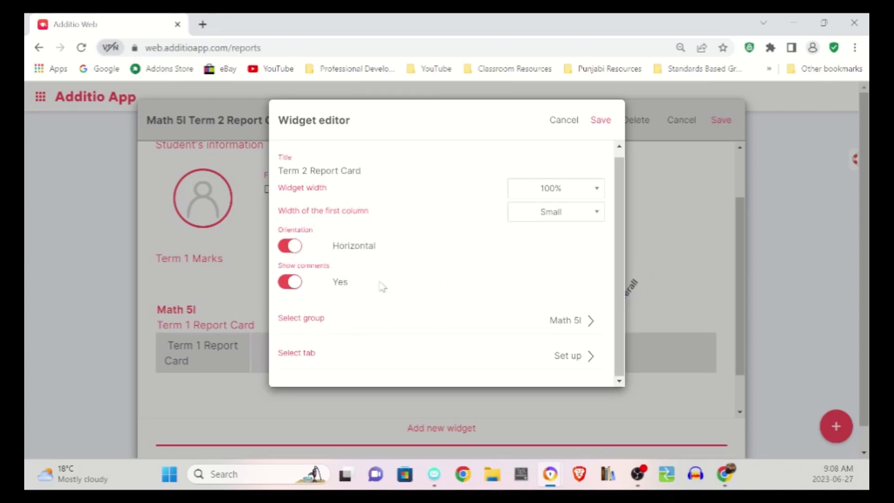
pyautogui.click(567, 361)
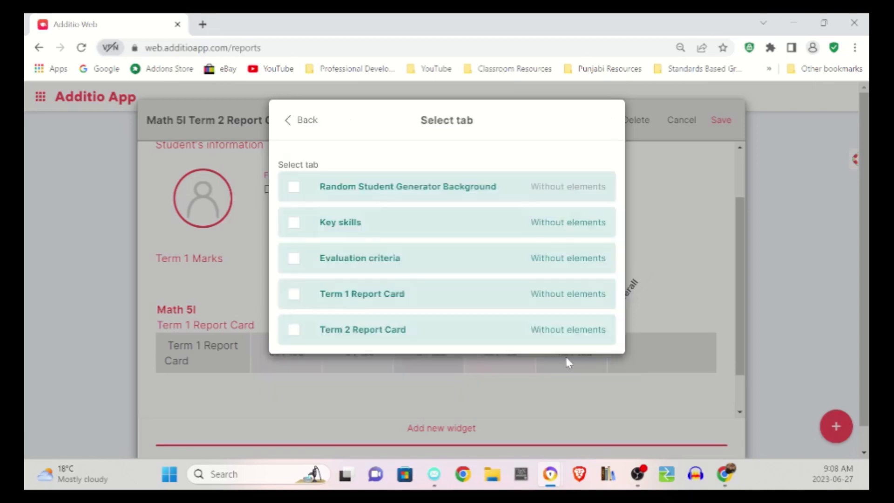
pyautogui.click(585, 334)
pyautogui.click(604, 331)
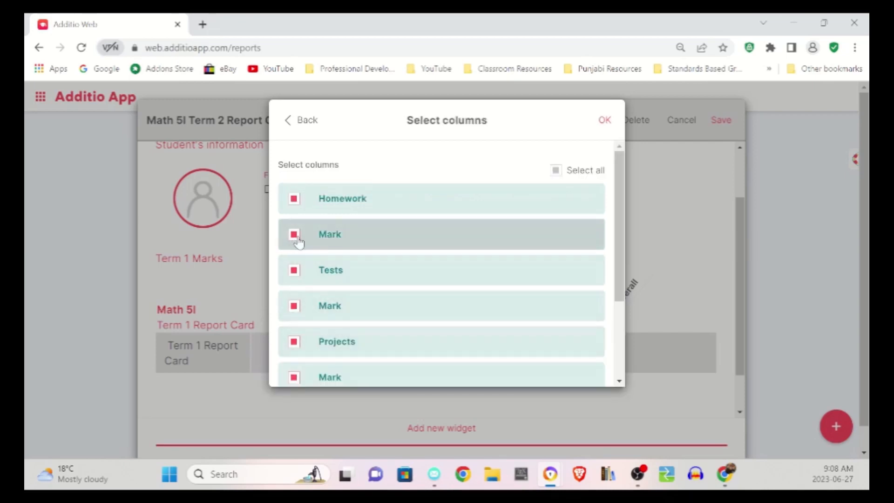
# - Exclude the four Mark columns from the Term 2 marks table and save the widget
pyautogui.click(294, 235)
pyautogui.click(295, 307)
pyautogui.scroll(-3, 354, 260)
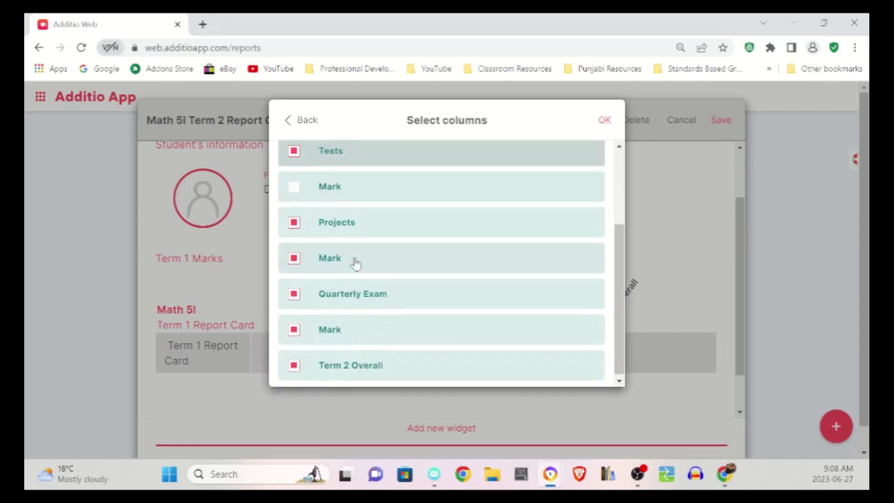
pyautogui.click(314, 259)
pyautogui.click(321, 329)
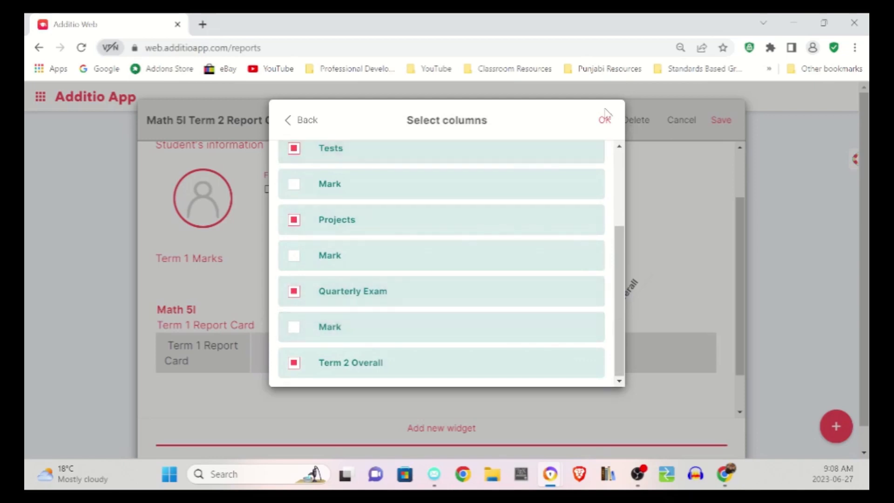
pyautogui.click(605, 120)
pyautogui.scroll(-4, 511, 247)
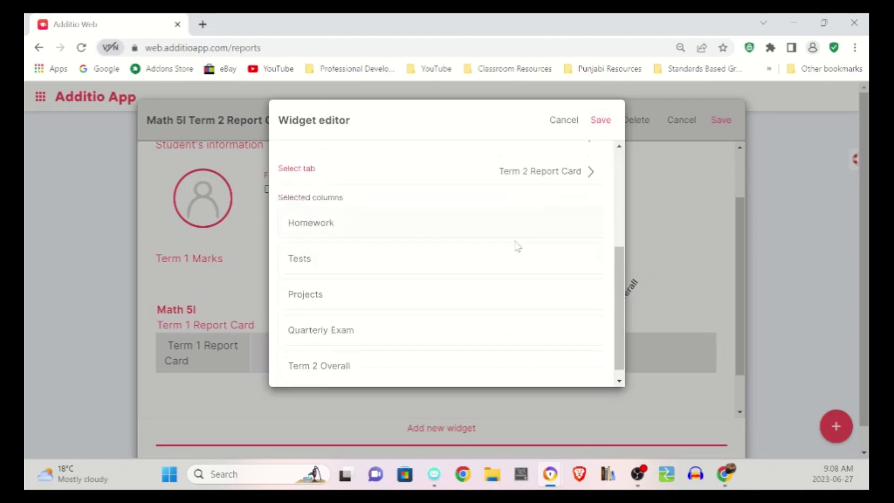
pyautogui.click(600, 120)
# - Review the student information and compare the Term 1 and Term 2 marks tables in the report
pyautogui.scroll(-5, 444, 272)
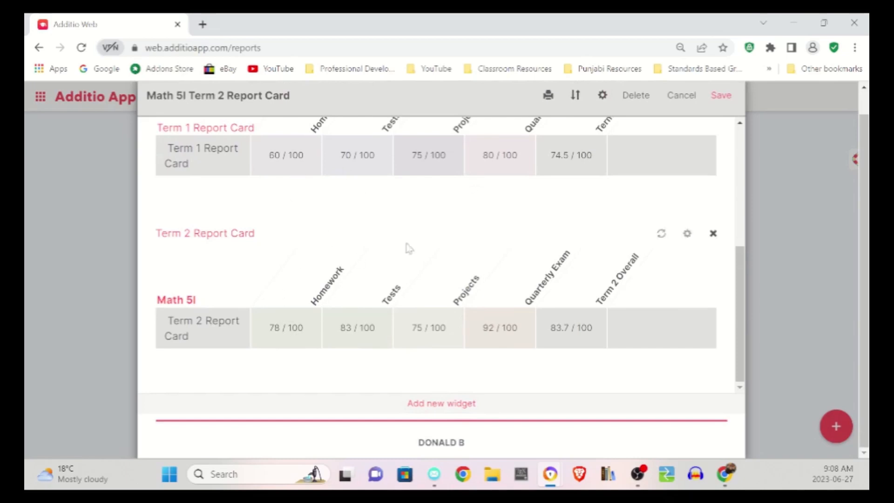
pyautogui.scroll(2, 597, 243)
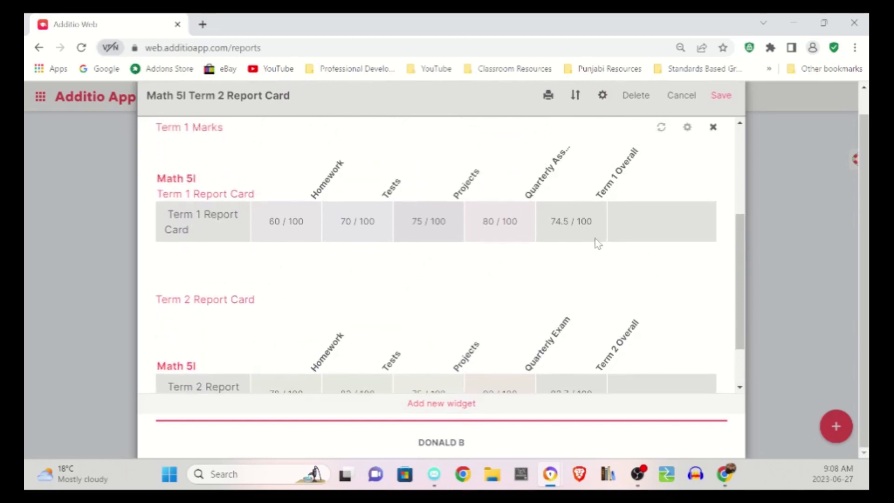
pyautogui.scroll(-2, 595, 239)
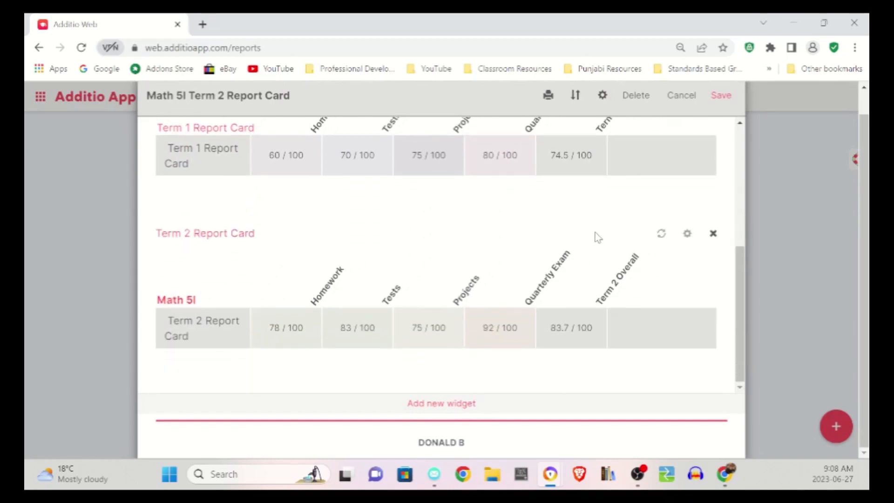
pyautogui.scroll(6, 595, 232)
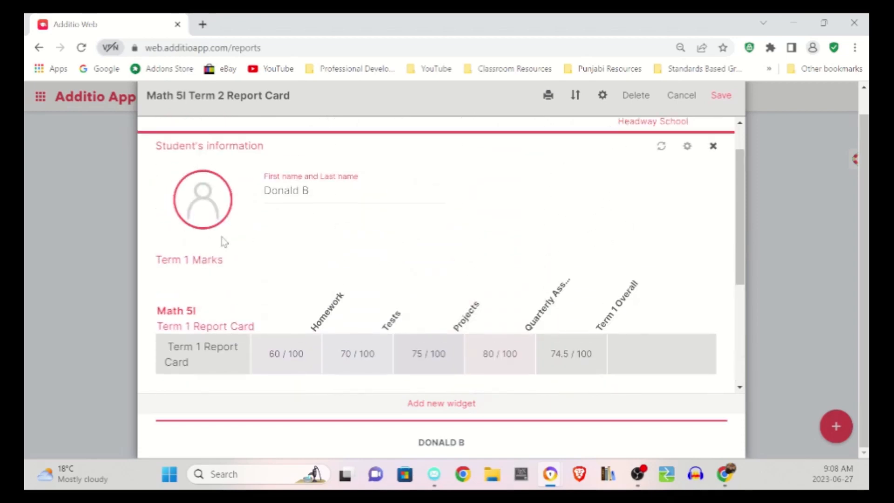
pyautogui.scroll(-4, 268, 255)
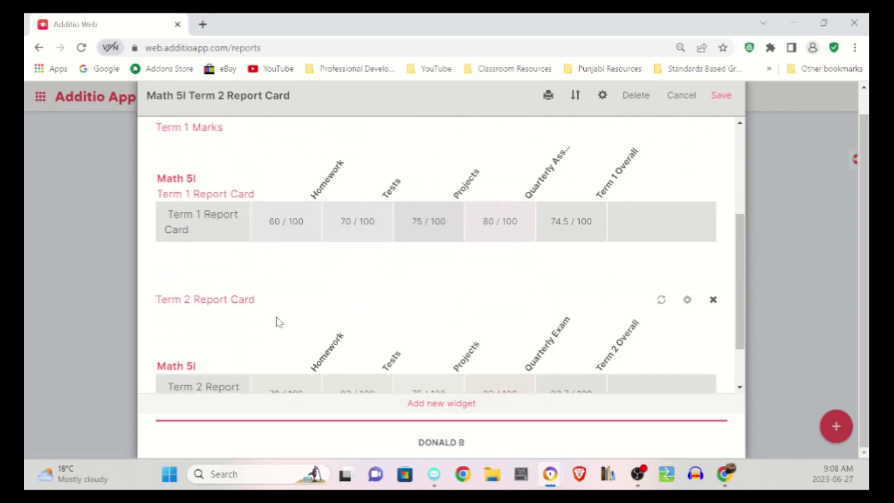
pyautogui.scroll(-2, 334, 312)
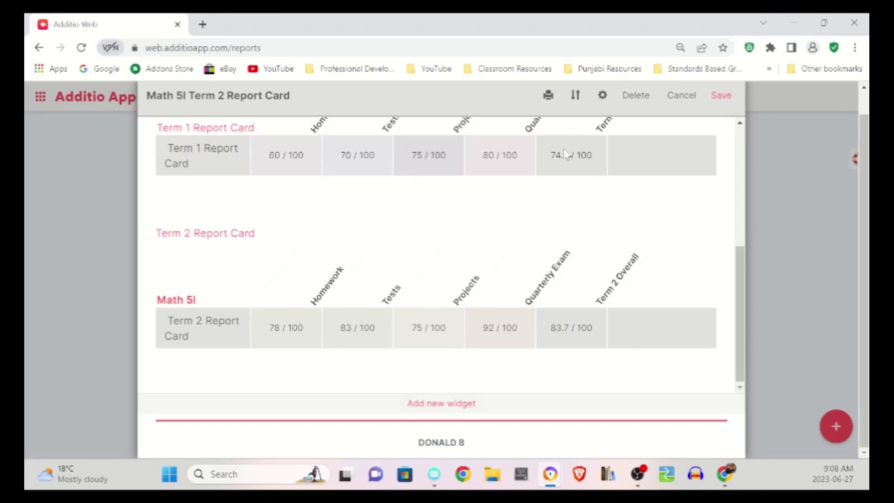
pyautogui.scroll(2, 606, 205)
pyautogui.scroll(-2, 600, 250)
# - Add a Report Card widget to the report
pyautogui.click(438, 403)
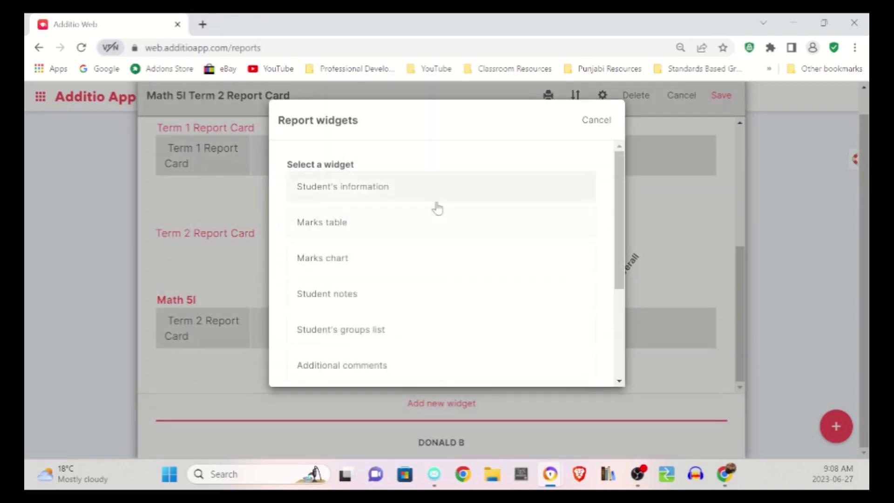
pyautogui.scroll(-3, 389, 277)
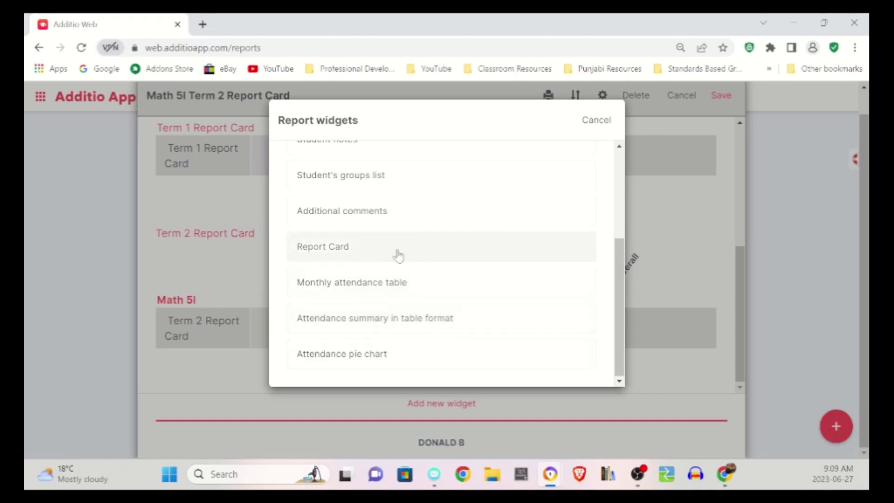
pyautogui.click(349, 255)
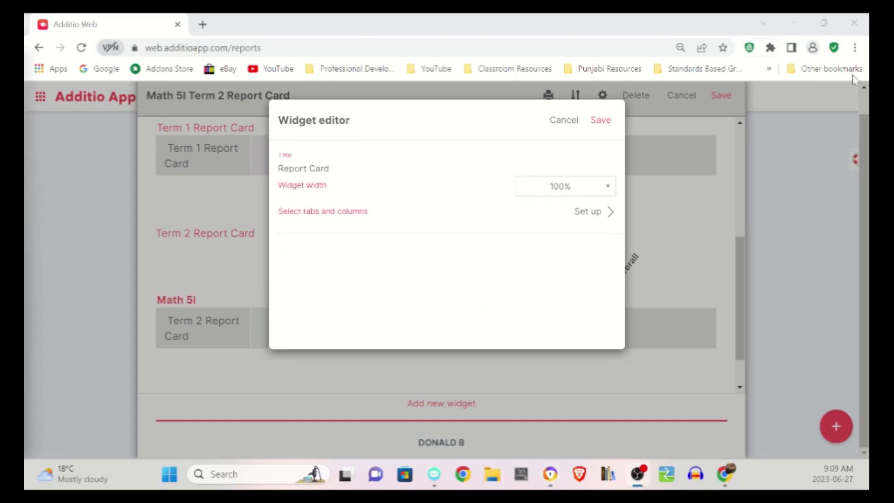
# - Include all tabs of the Math 5I group in the Report Card widget and save it
pyautogui.click(591, 212)
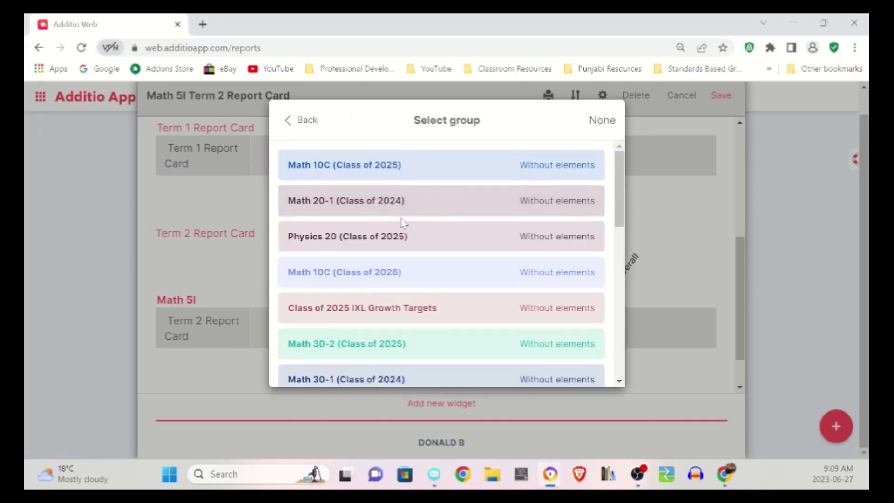
pyautogui.scroll(-10, 390, 179)
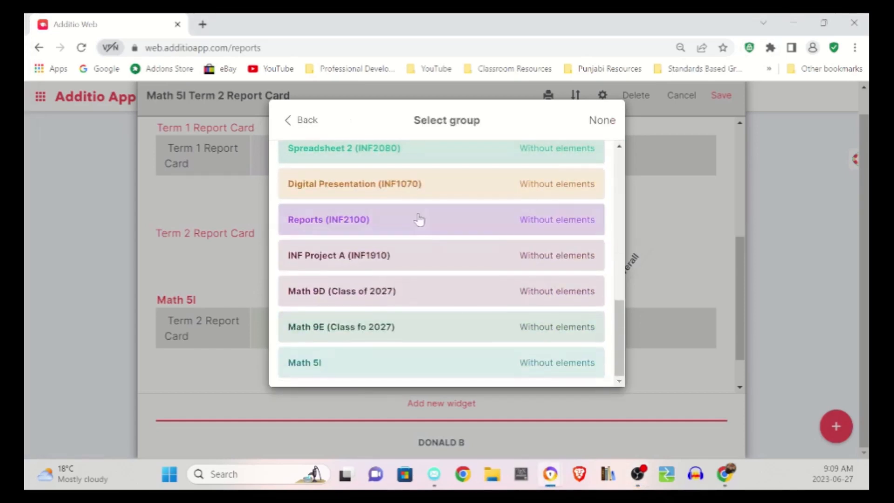
pyautogui.click(554, 369)
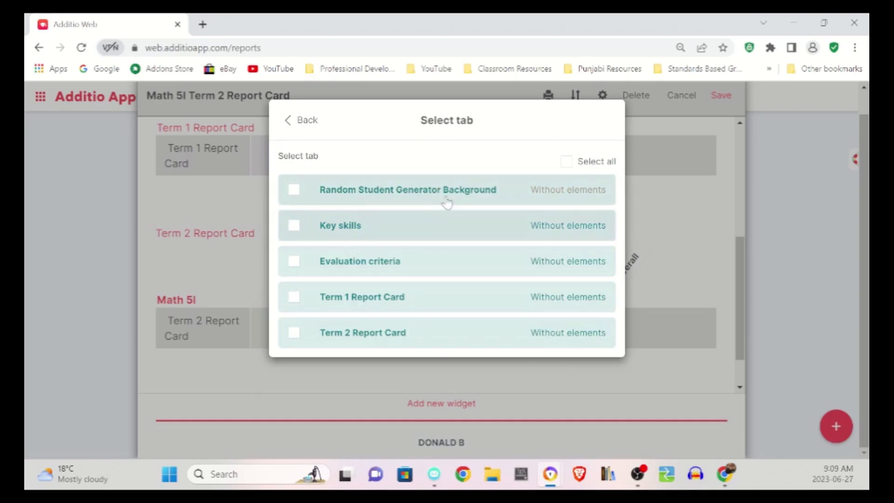
pyautogui.click(568, 164)
pyautogui.click(307, 120)
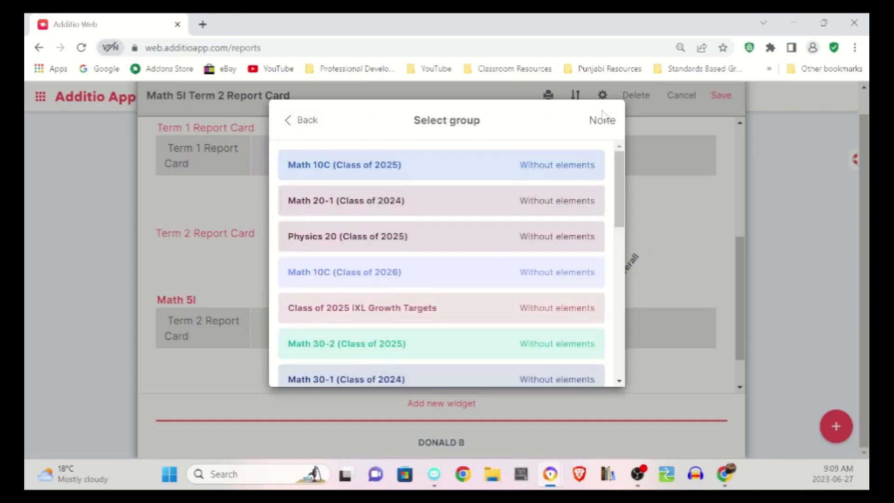
pyautogui.scroll(-10, 529, 275)
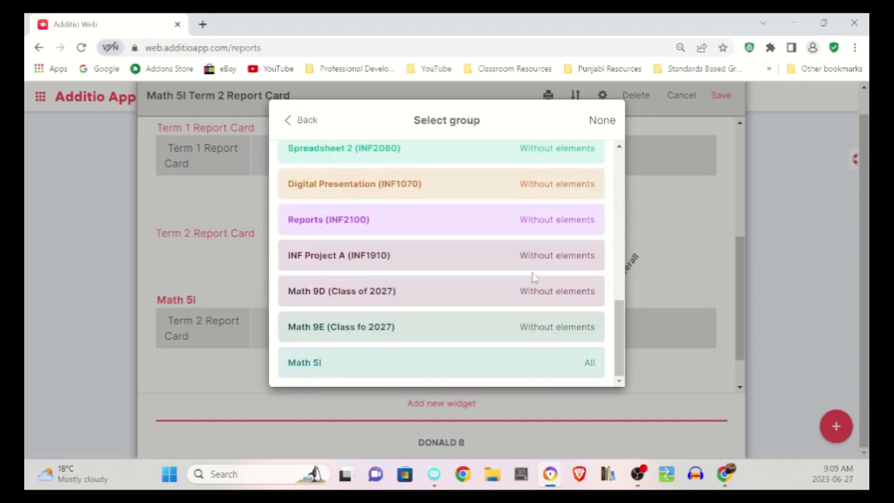
pyautogui.click(600, 120)
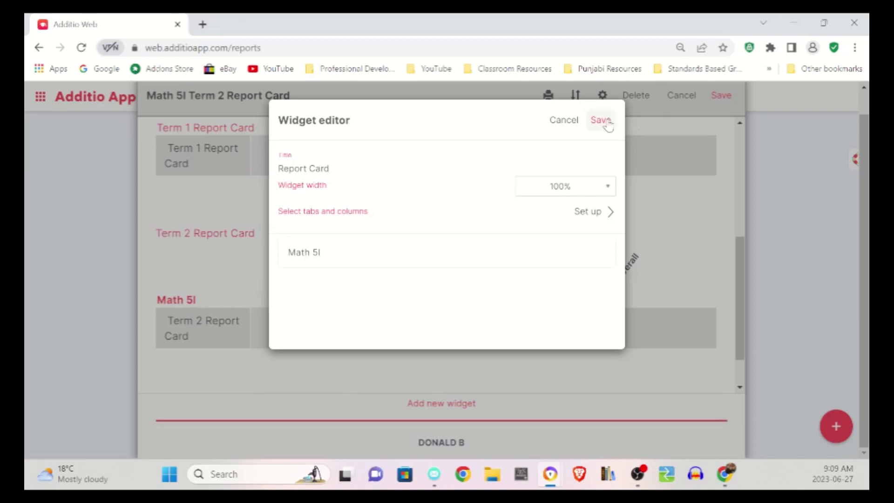
pyautogui.click(606, 121)
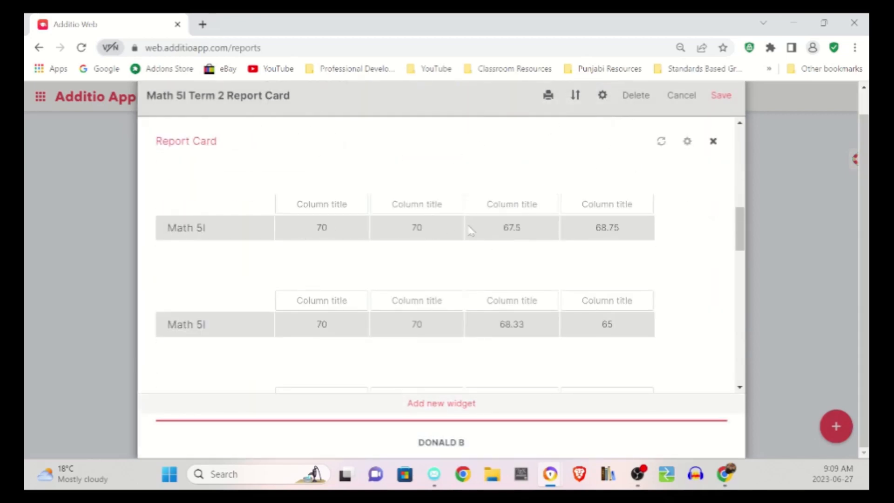
# - Examine the Report Card widget's rows of marks and column titles against the Term 2 marks table
pyautogui.scroll(-4, 324, 235)
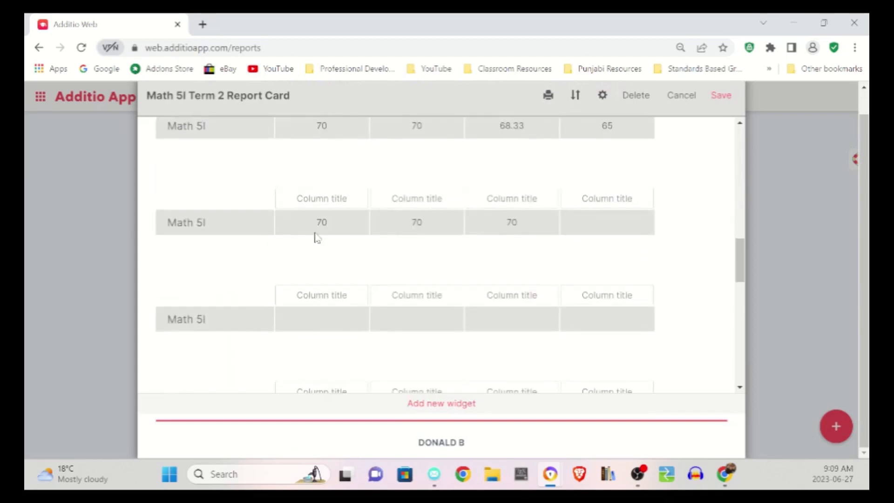
pyautogui.scroll(-5, 317, 237)
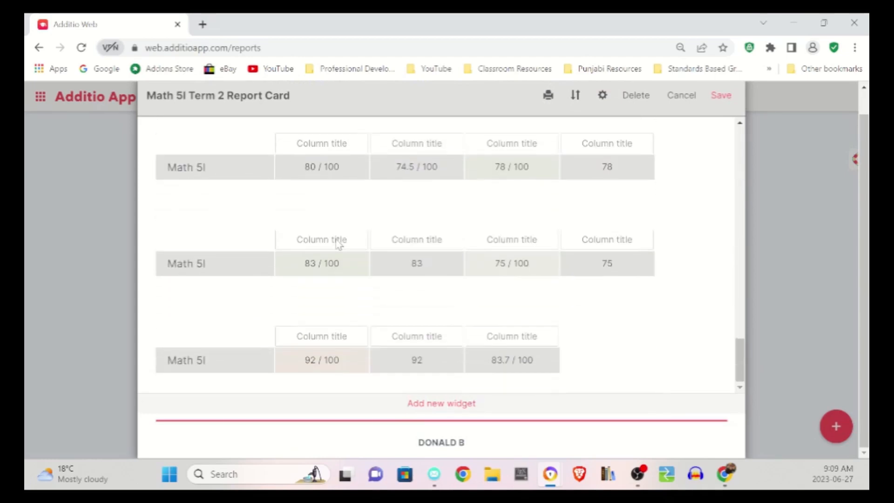
pyautogui.scroll(5, 440, 326)
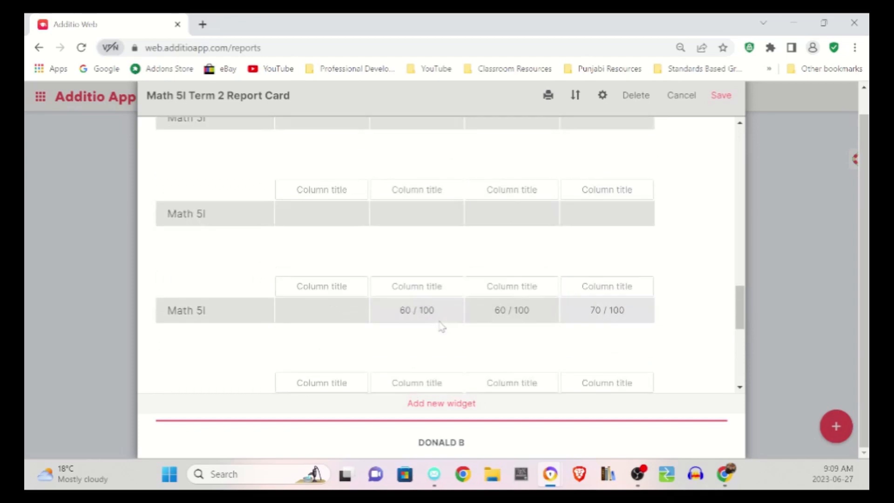
pyautogui.scroll(5, 440, 323)
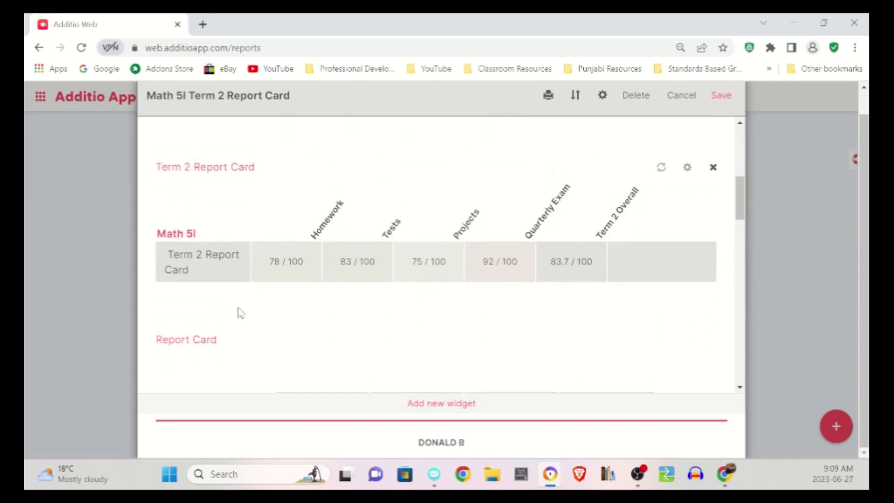
pyautogui.scroll(-4, 239, 312)
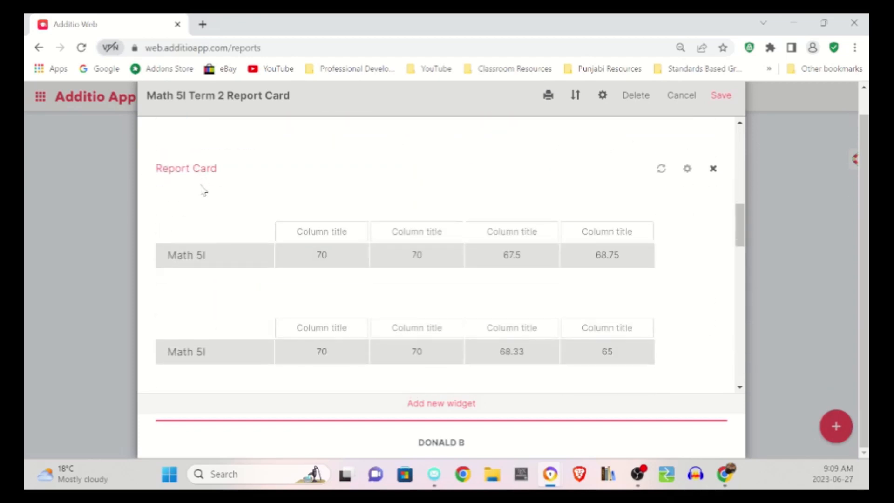
pyautogui.scroll(-2, 222, 252)
pyautogui.scroll(2, 224, 252)
pyautogui.scroll(-8, 288, 239)
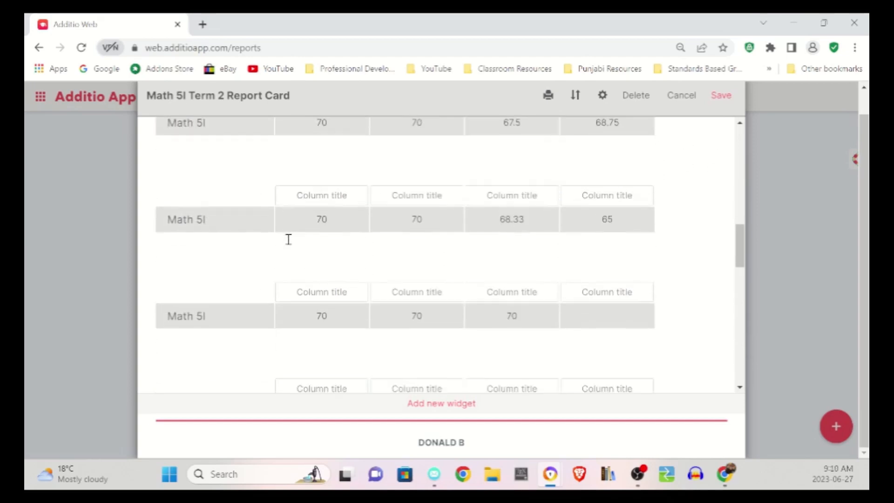
pyautogui.scroll(3, 512, 254)
pyautogui.scroll(3, 547, 254)
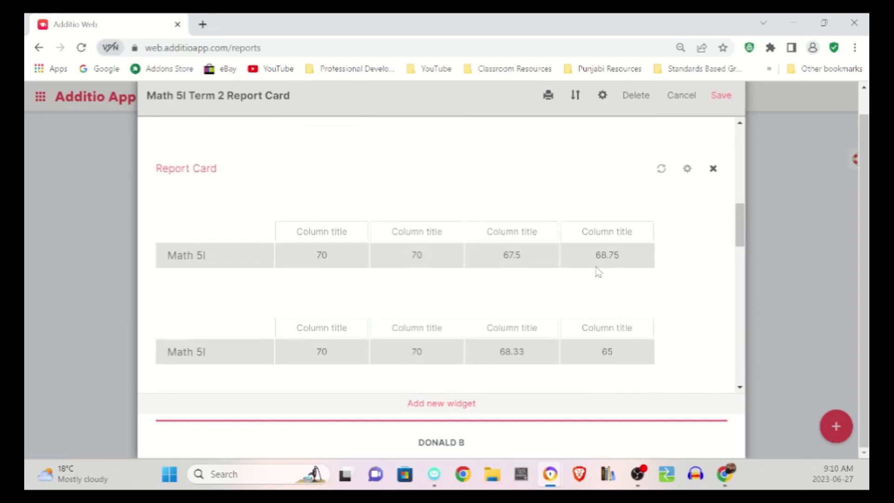
# - Delete the Report Card widget from the report and save the report
pyautogui.click(713, 169)
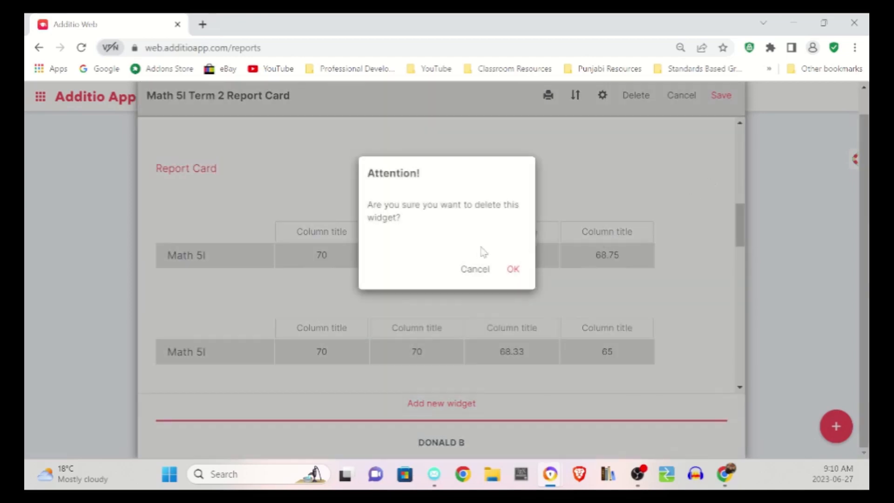
pyautogui.click(516, 270)
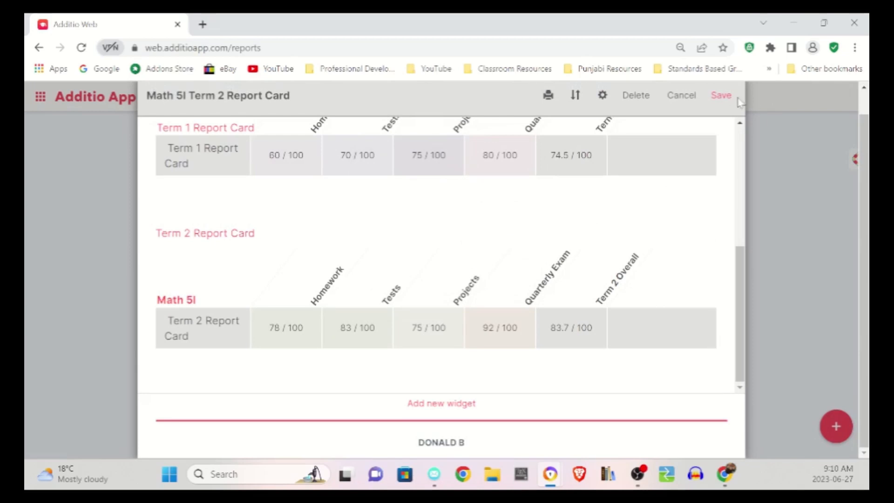
pyautogui.click(721, 96)
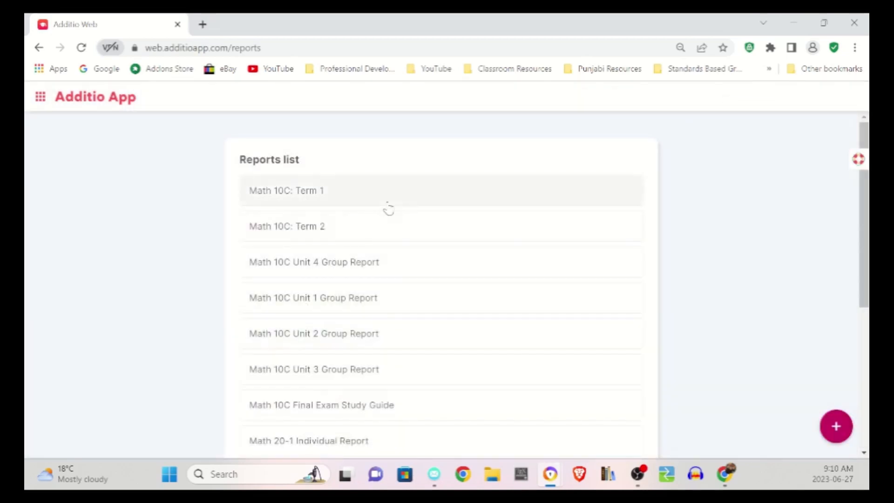
pyautogui.scroll(-6, 389, 210)
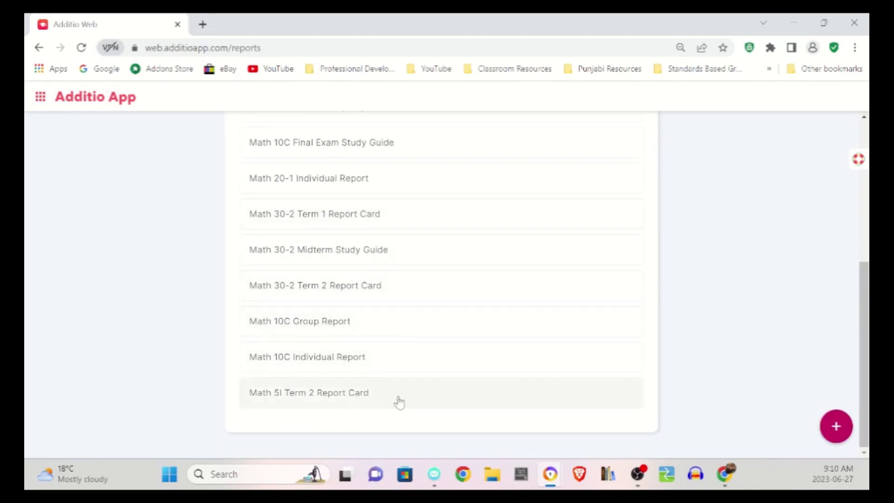